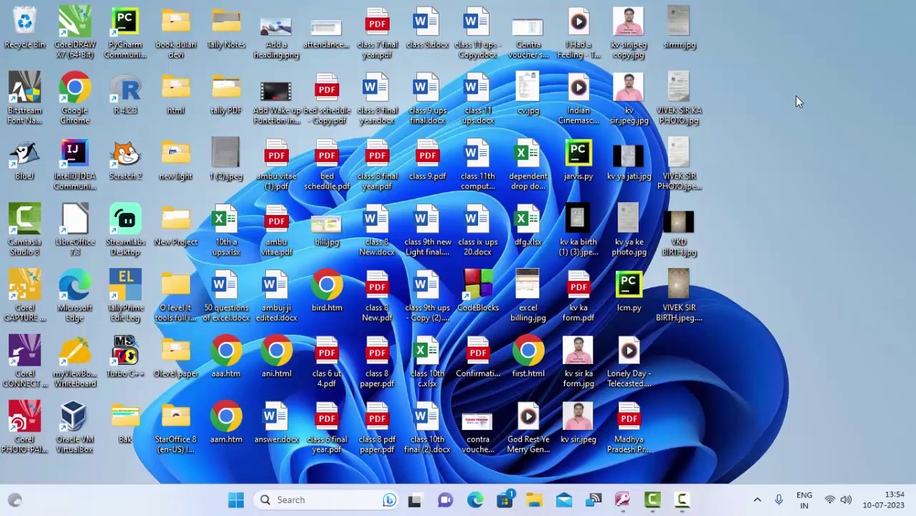
- Refresh the desktop twice from its shortcut menu
{"action": "right_click", "coordinate": [794, 151]}
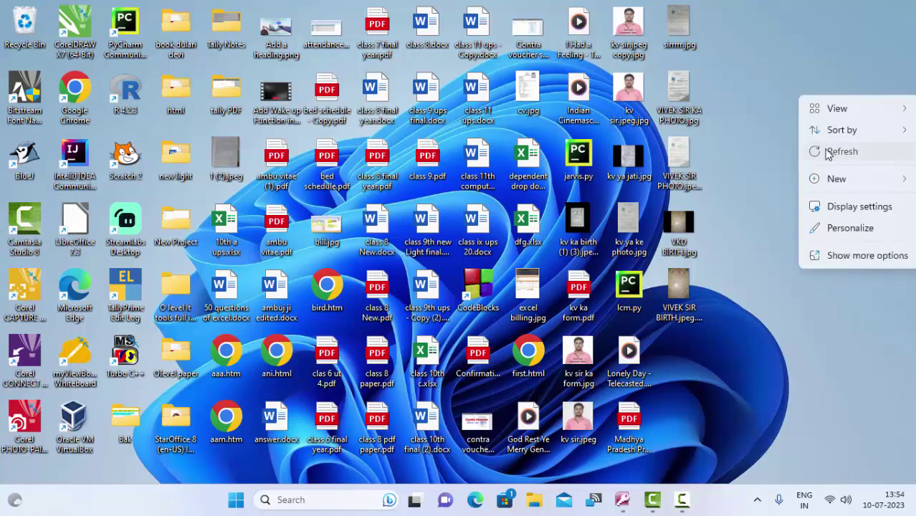
{"action": "left_click", "coordinate": [832, 150]}
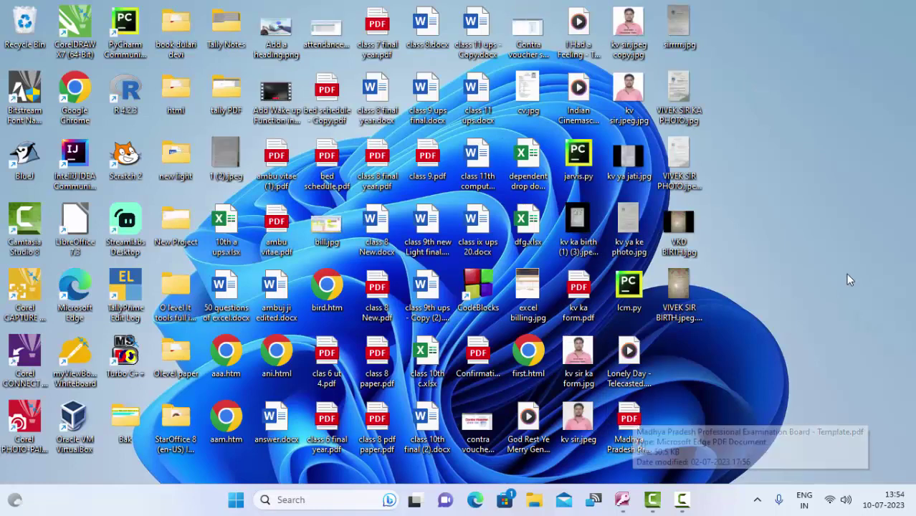
{"action": "right_click", "coordinate": [793, 94]}
{"action": "left_click", "coordinate": [815, 149]}
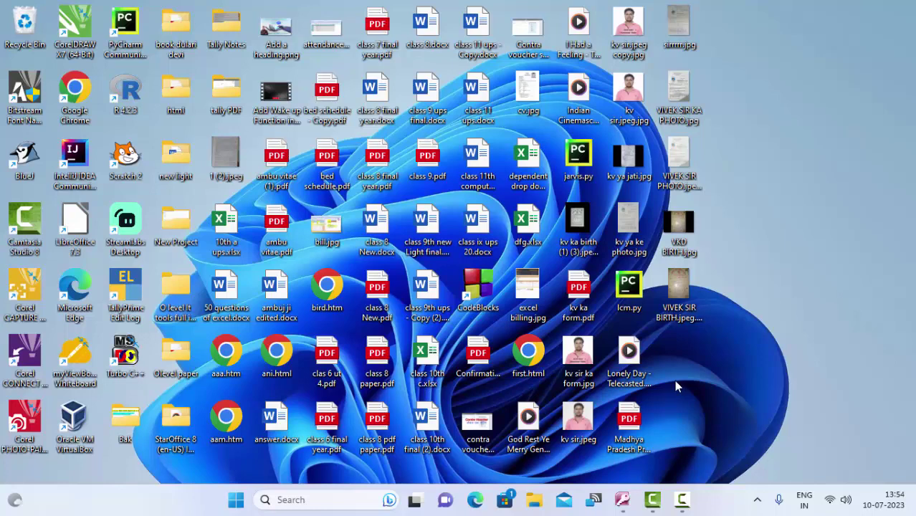
- Fix the spacing in the student names of rows 1, 3 and 4 of Table1
{"action": "left_click", "coordinate": [620, 502]}
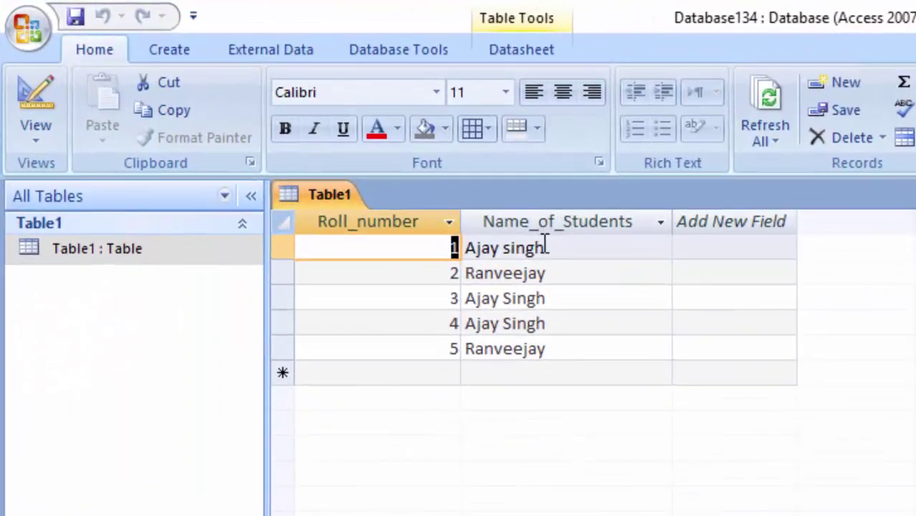
{"action": "left_click", "coordinate": [505, 248]}
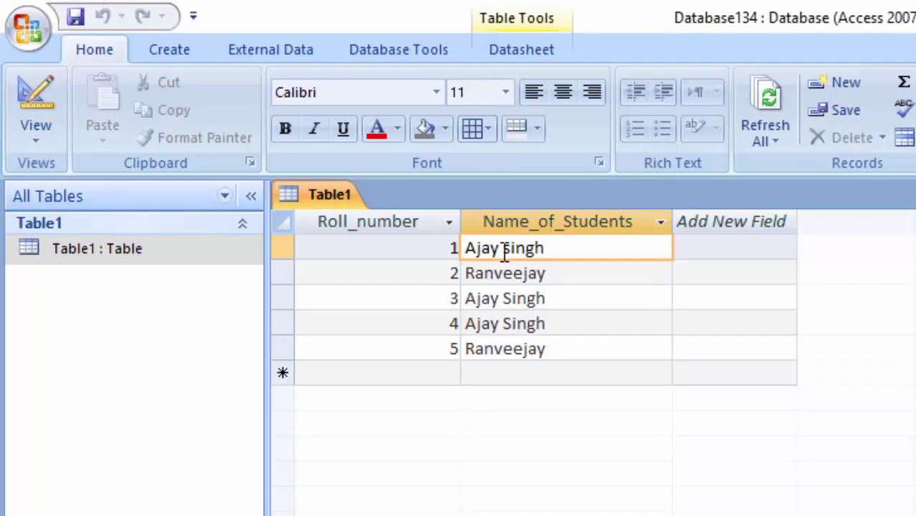
{"action": "key", "text": "BackSpace"}
{"action": "type", "text": "S"}
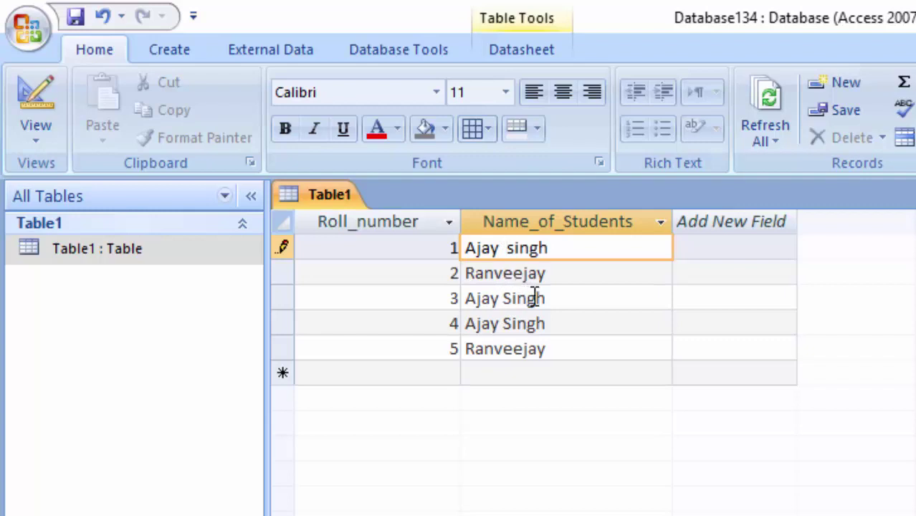
{"action": "left_click", "coordinate": [505, 300]}
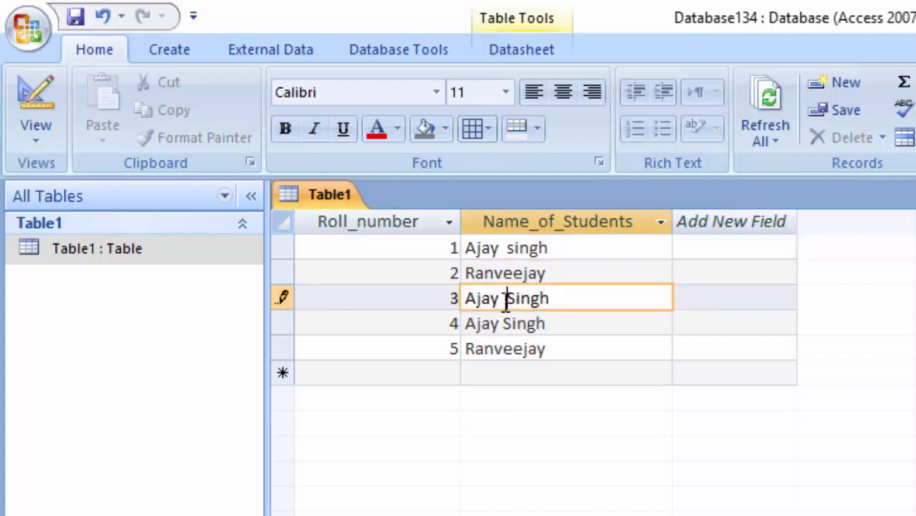
{"action": "left_click", "coordinate": [507, 323]}
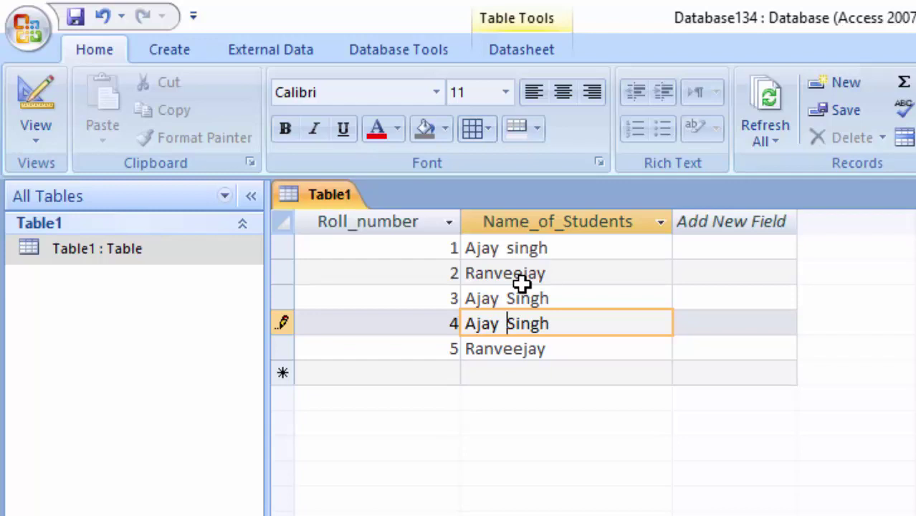
- Close Table1 and save the changes
{"action": "right_click", "coordinate": [329, 197]}
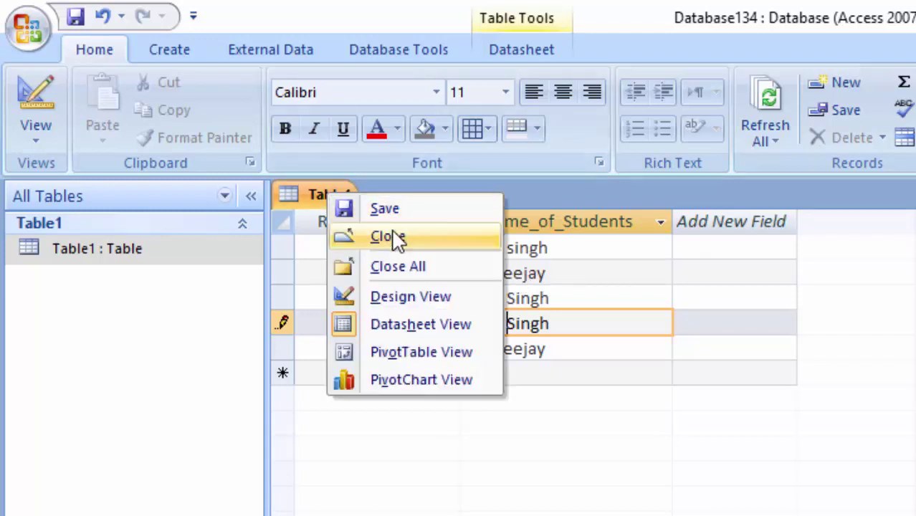
{"action": "left_click", "coordinate": [394, 237]}
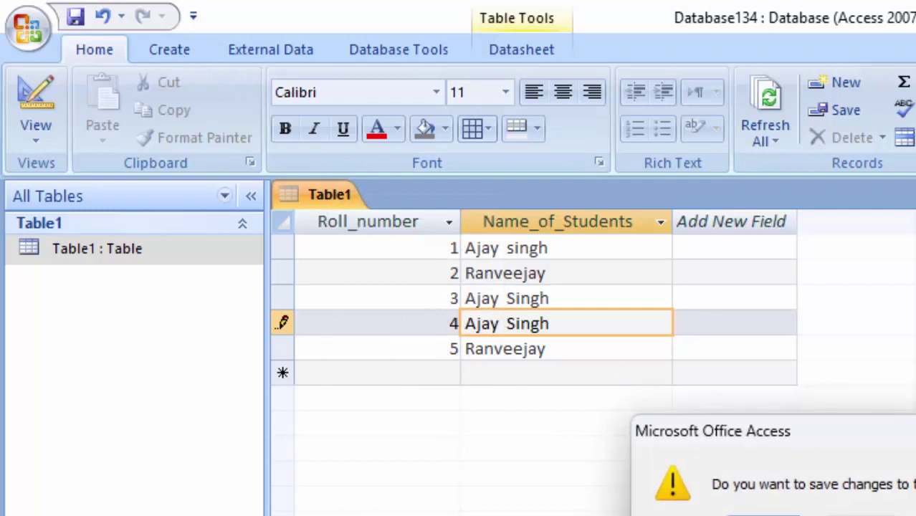
{"action": "key", "text": "Return"}
- Create a blank Query1 in Query Design and select its SQL View text 'SELECT;'
{"action": "left_click", "coordinate": [158, 51]}
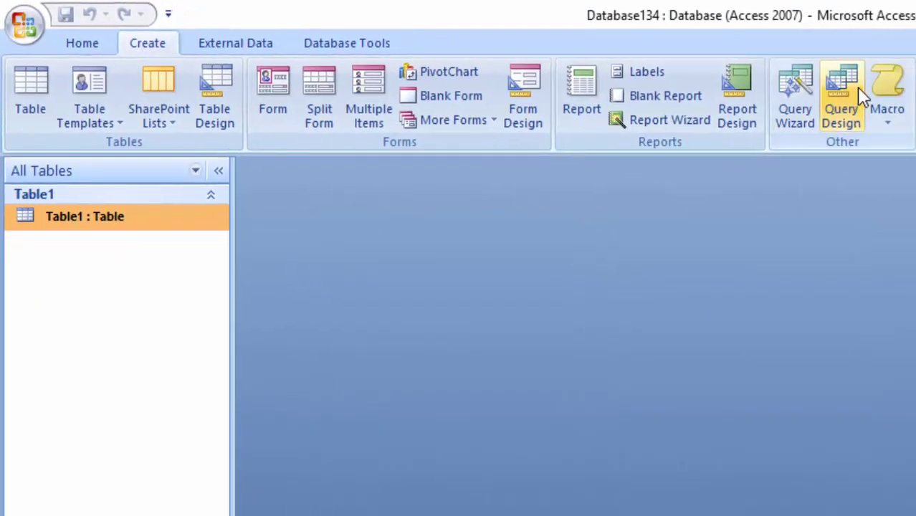
{"action": "left_click", "coordinate": [847, 91]}
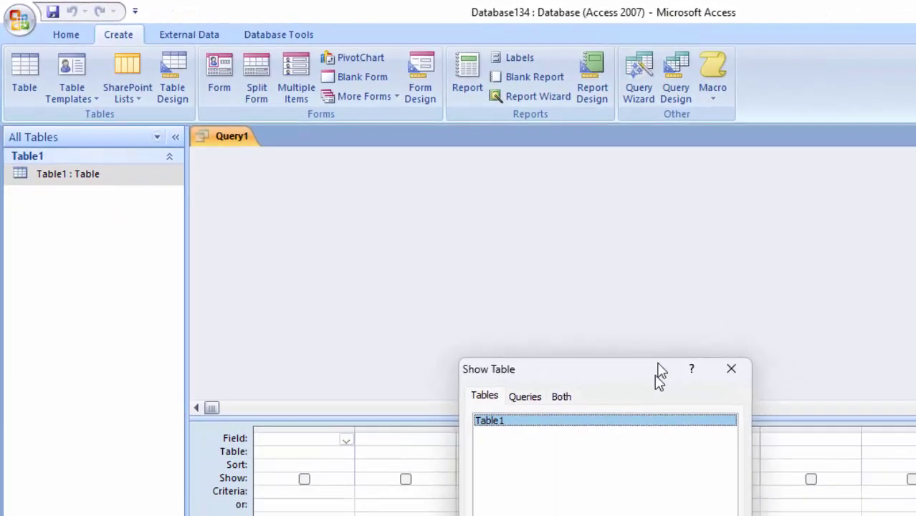
{"action": "left_click", "coordinate": [647, 419]}
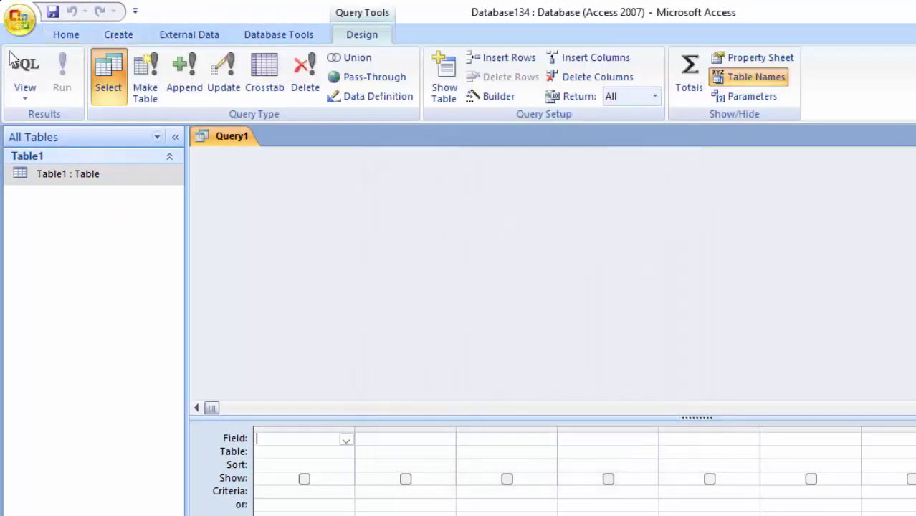
{"action": "left_click", "coordinate": [21, 72]}
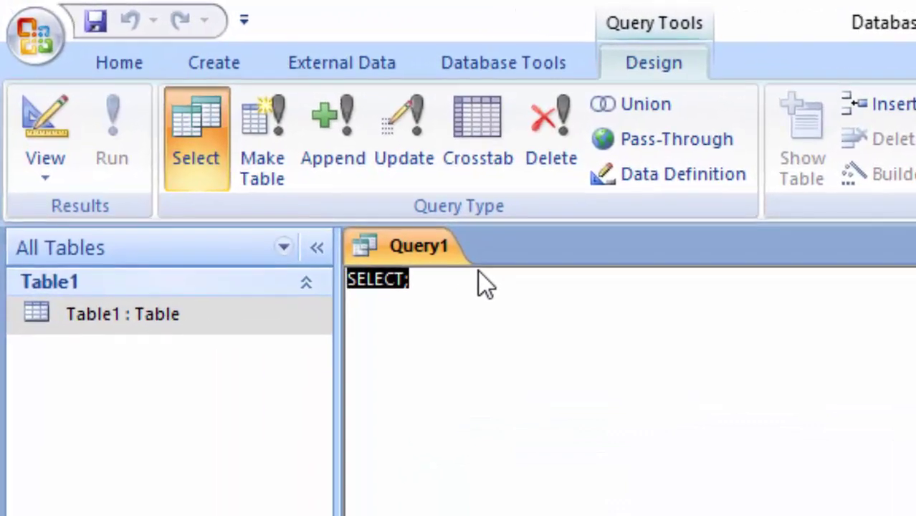
{"action": "left_click", "coordinate": [478, 270]}
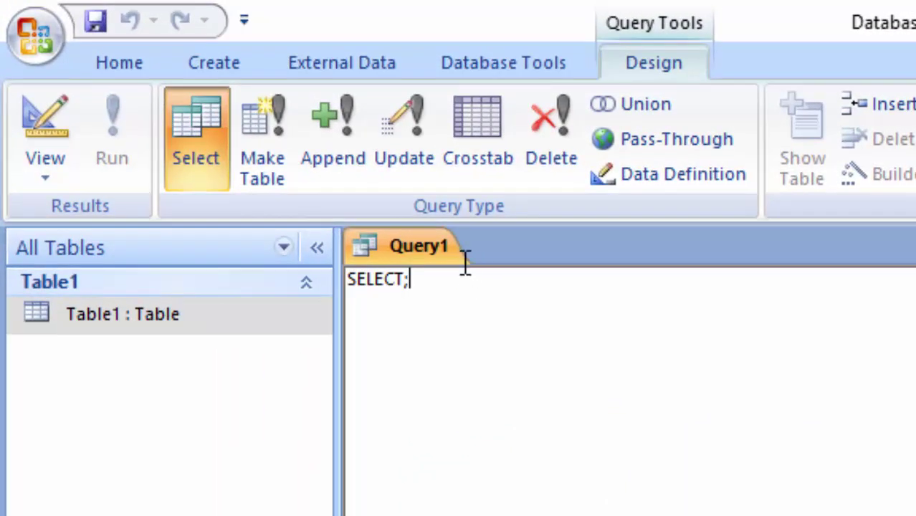
{"action": "key", "text": "ctrl+a"}
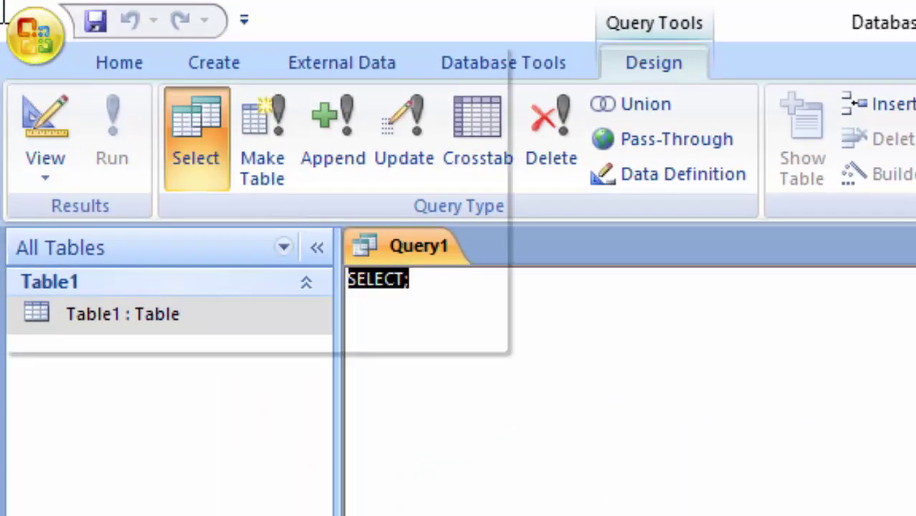
- Replace 'SELECT;' with 'update Table1 set', correcting a typo along the way
{"action": "key", "text": "Delete"}
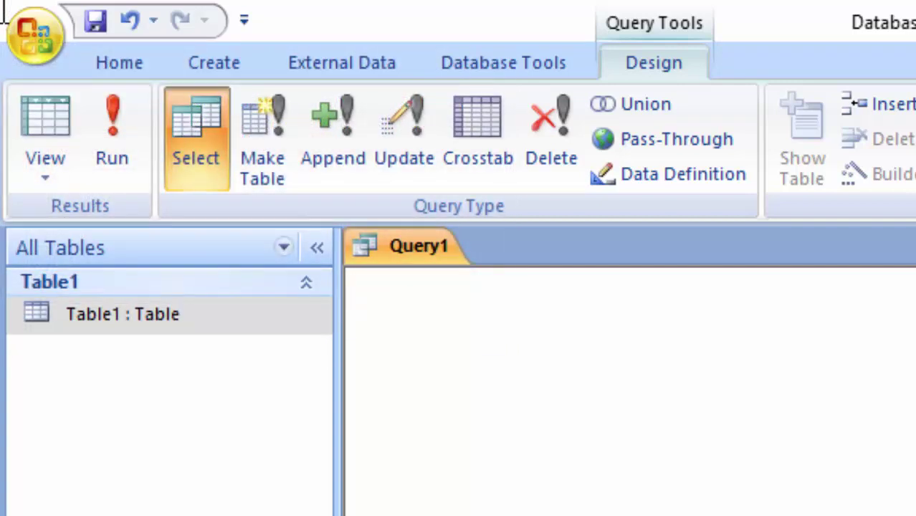
{"action": "type", "text": "upd"}
{"action": "type", "text": "ate"}
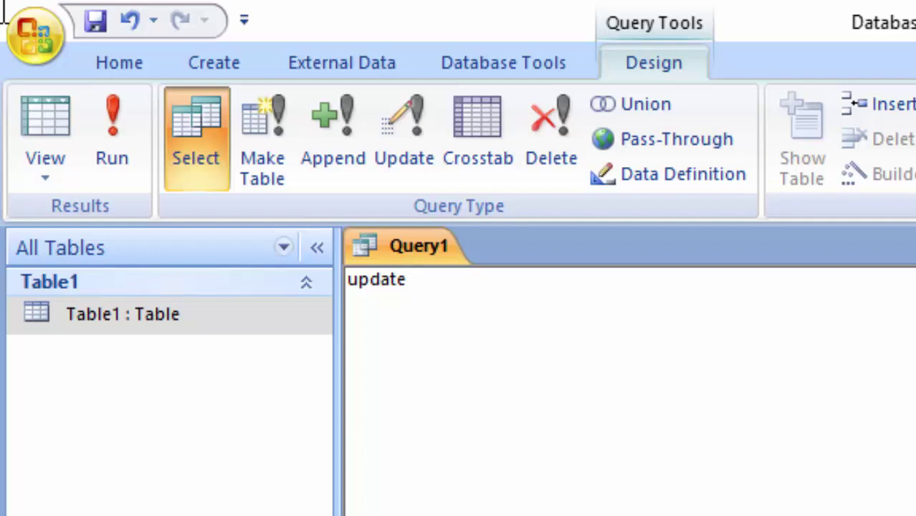
{"action": "type", "text": "ta"}
{"action": "key", "text": "BackSpace"}
{"action": "key", "text": "BackSpace"}
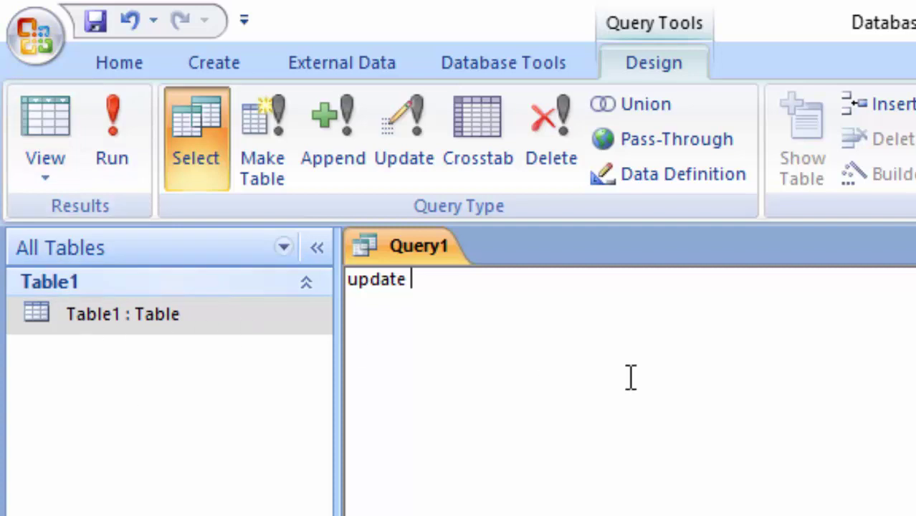
{"action": "type", "text": "Tabl"}
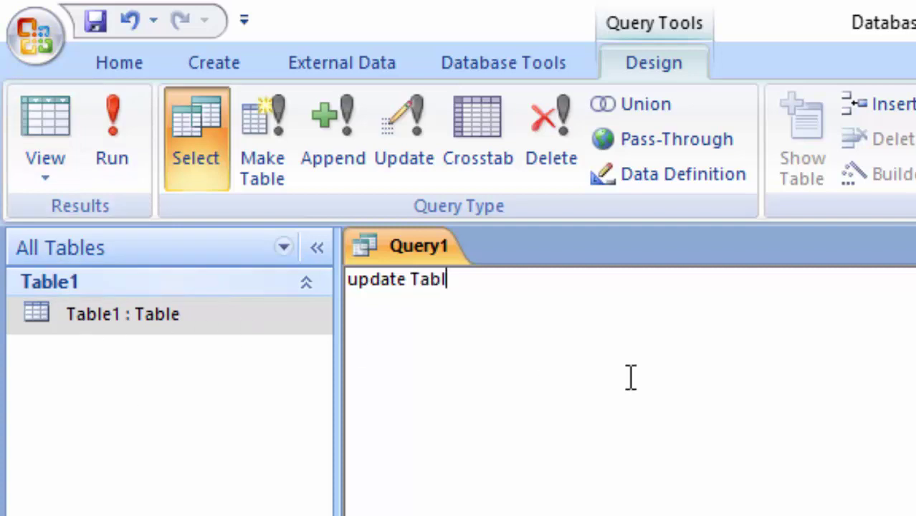
{"action": "type", "text": "e1 "}
{"action": "type", "text": "s"}
{"action": "type", "text": "et"}
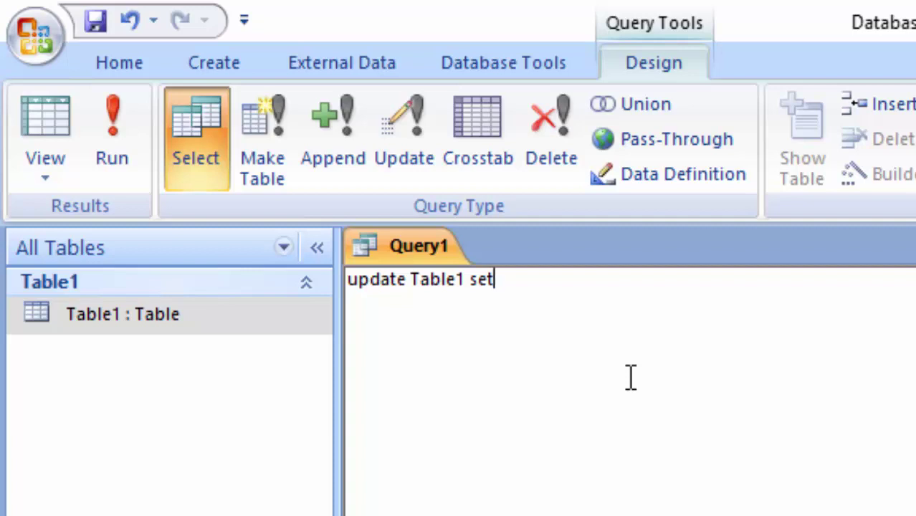
{"action": "double_click", "coordinate": [154, 315]}
{"action": "left_click_drag", "start_coordinate": [708, 313], "coordinate": [564, 313]}
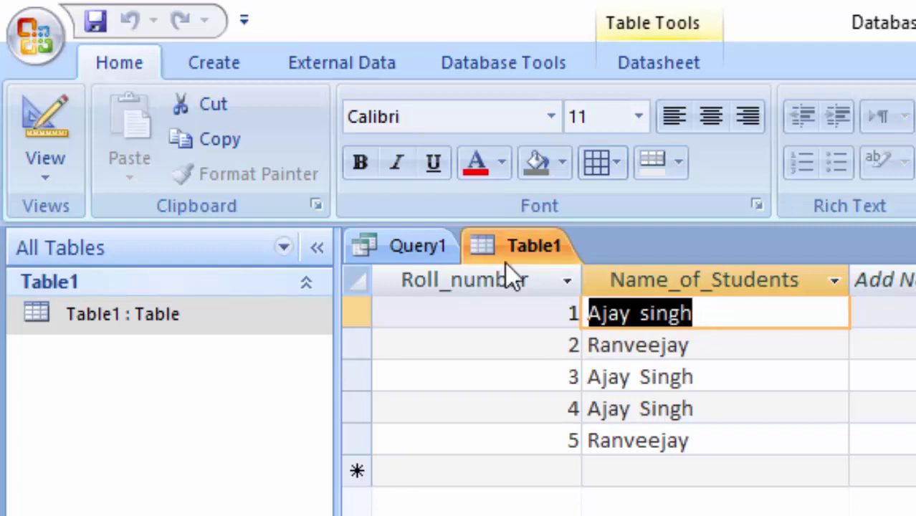
{"action": "left_click", "coordinate": [428, 243]}
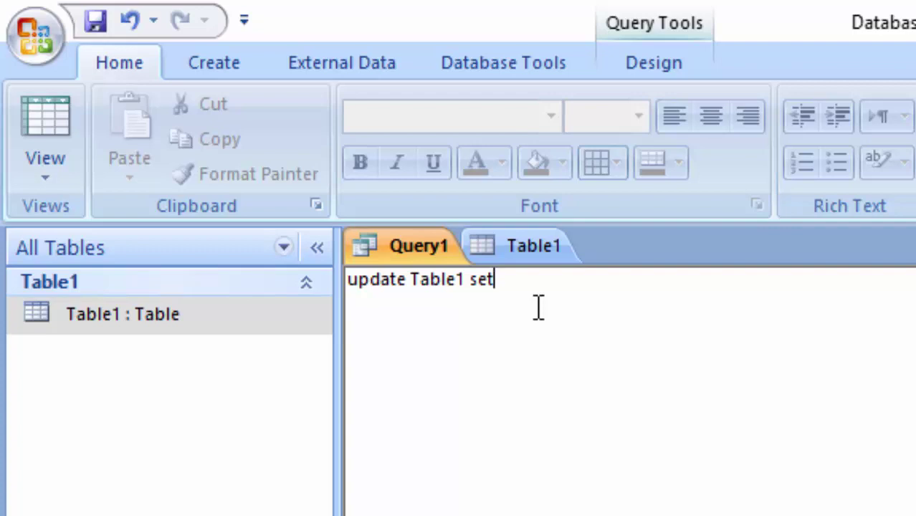
{"action": "left_click", "coordinate": [537, 255]}
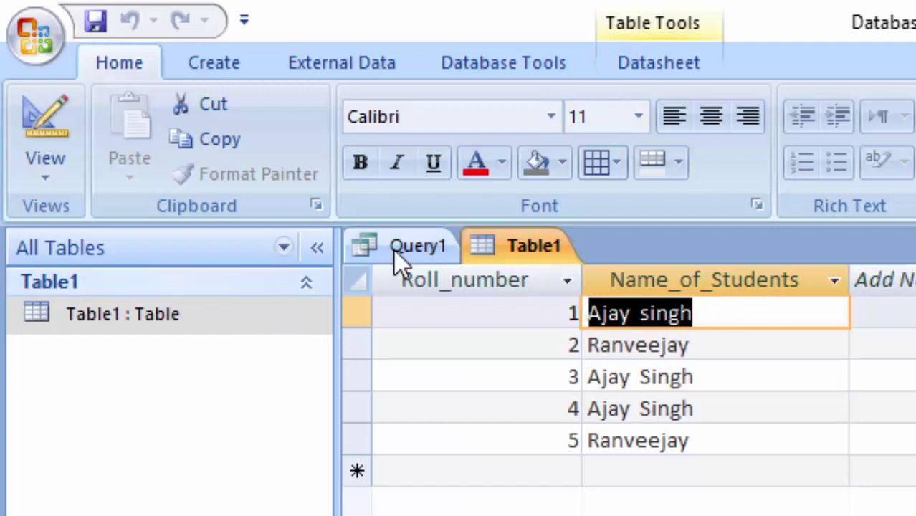
{"action": "left_click", "coordinate": [413, 260]}
- Add Name_of_Students='Vijay", where to the SQL, verifying the column name in Table1
{"action": "type", "text": "Na"}
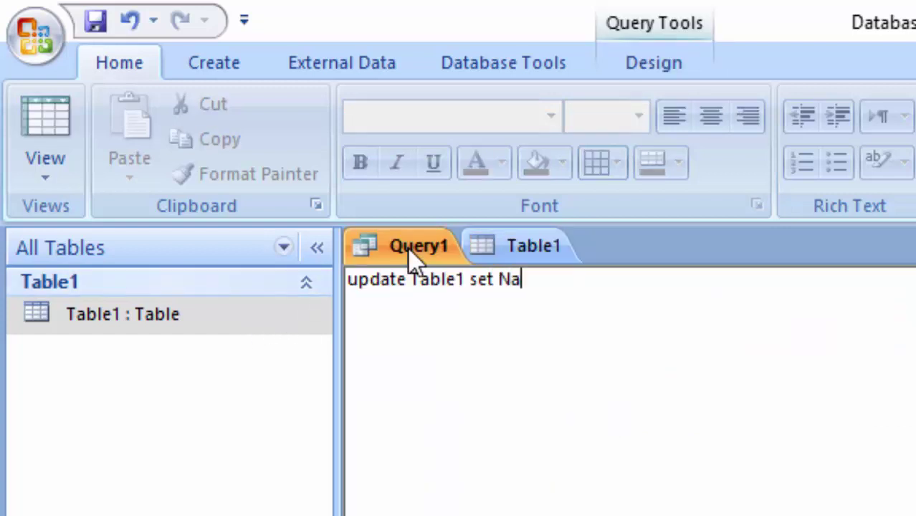
{"action": "type", "text": "me_of"}
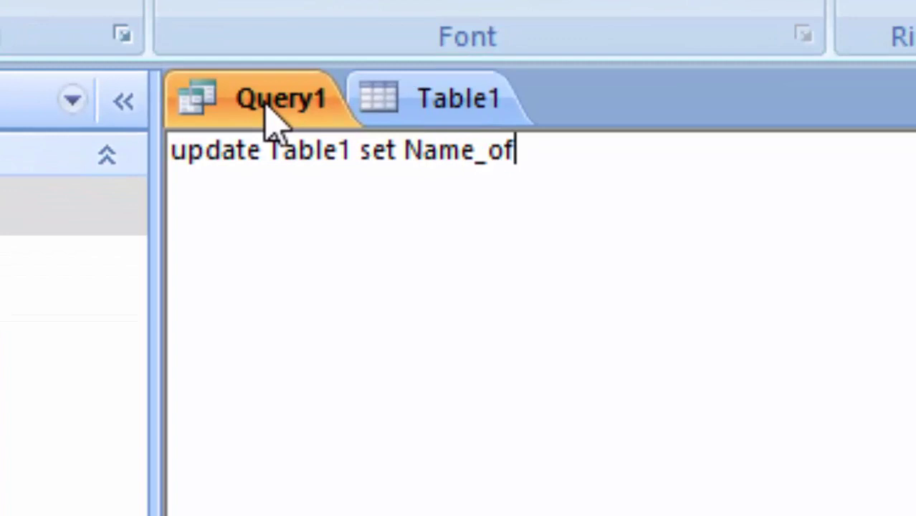
{"action": "type", "text": "_Stude"}
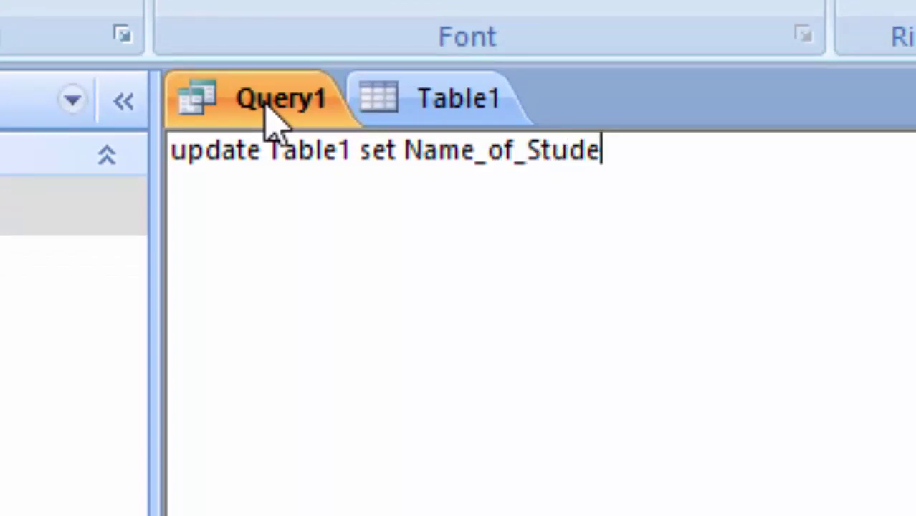
{"action": "type", "text": "nts"}
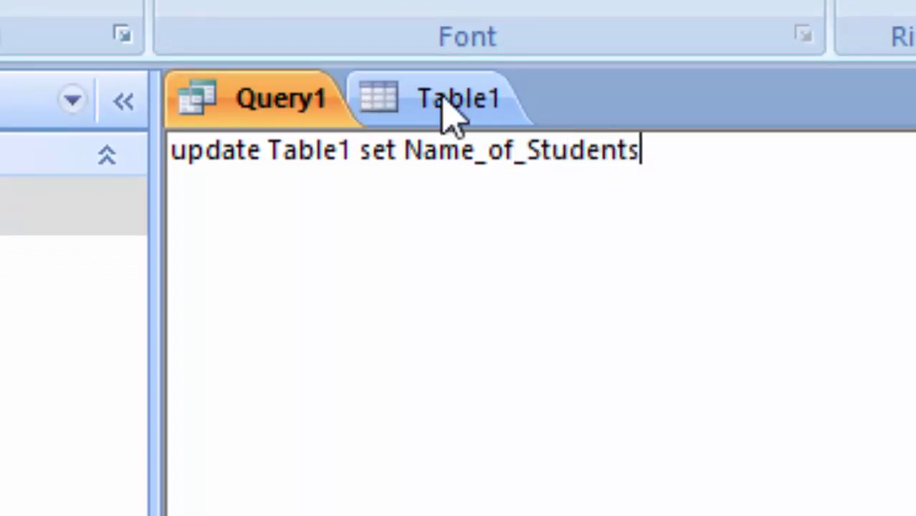
{"action": "left_click", "coordinate": [451, 109]}
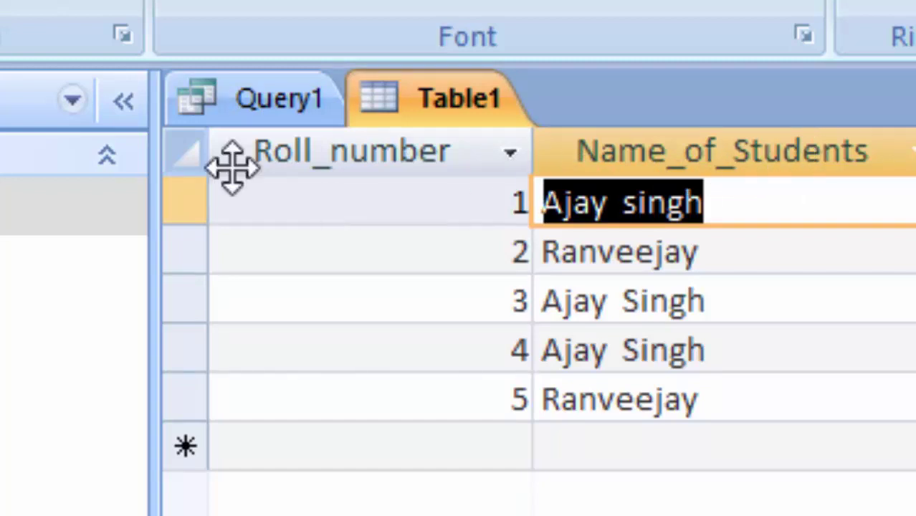
{"action": "left_click", "coordinate": [228, 107]}
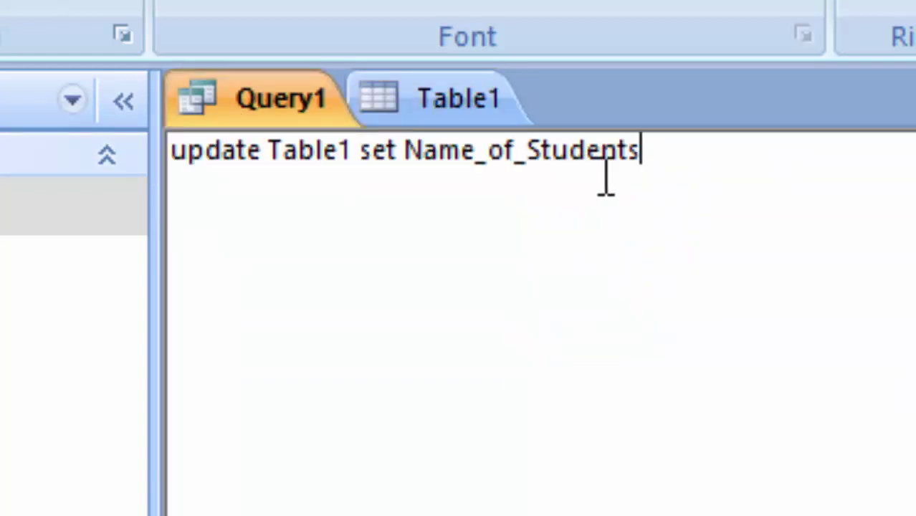
{"action": "type", "text": "='"}
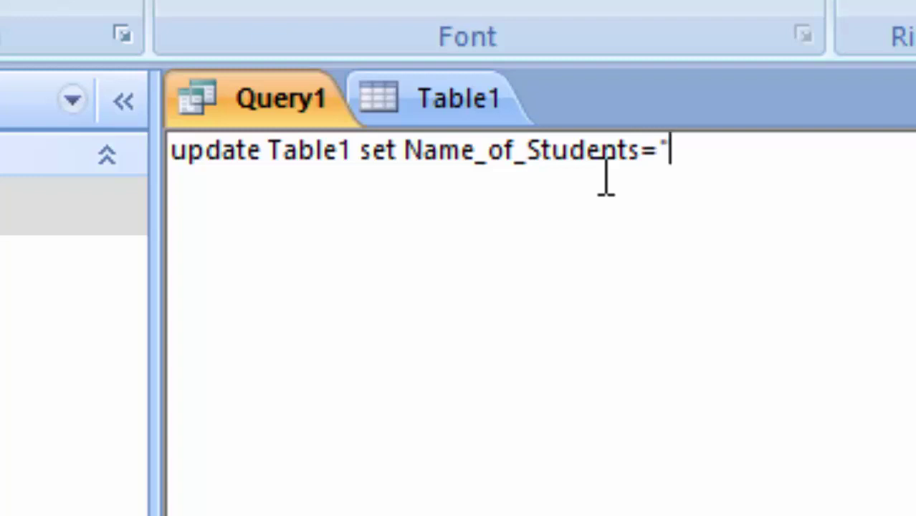
{"action": "type", "text": "Vija"}
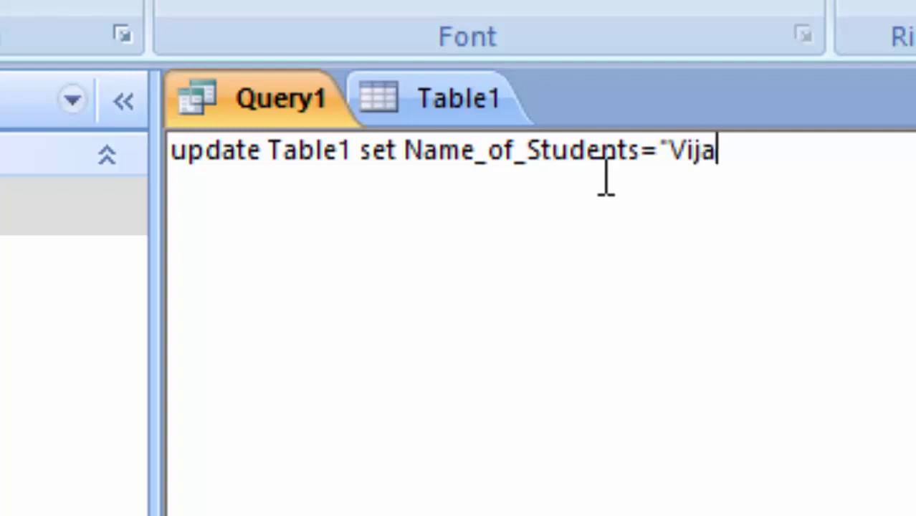
{"action": "type", "text": "y\""}
{"action": "type", "text": ","}
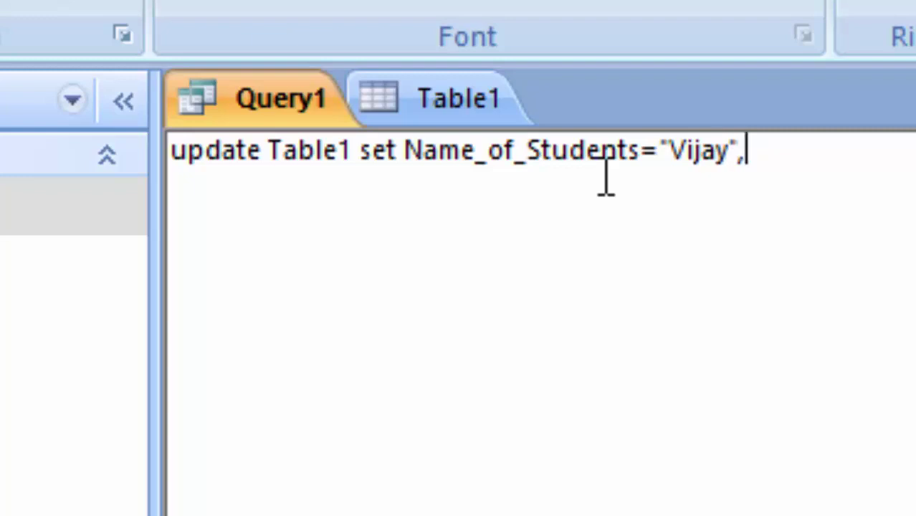
{"action": "type", "text": " where"}
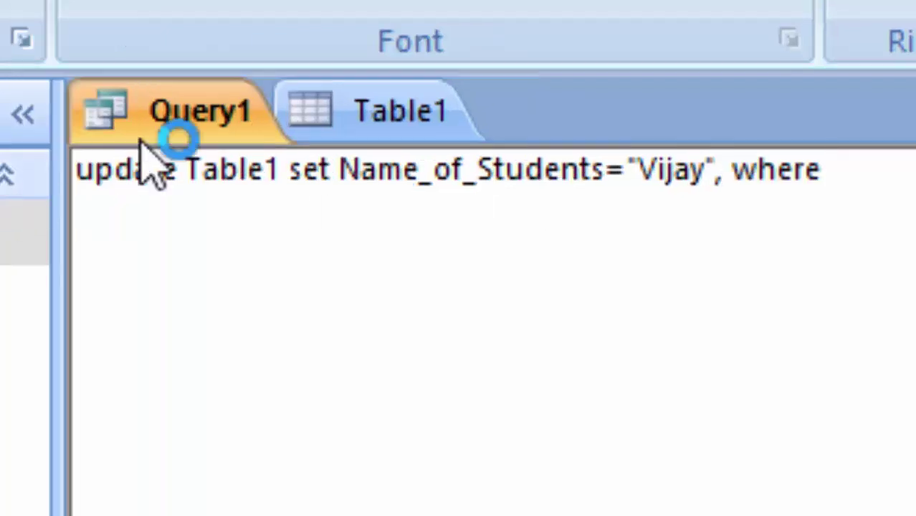
- Finish the condition as Roll_number=1, confirming the field name against Table1
{"action": "left_click", "coordinate": [341, 147]}
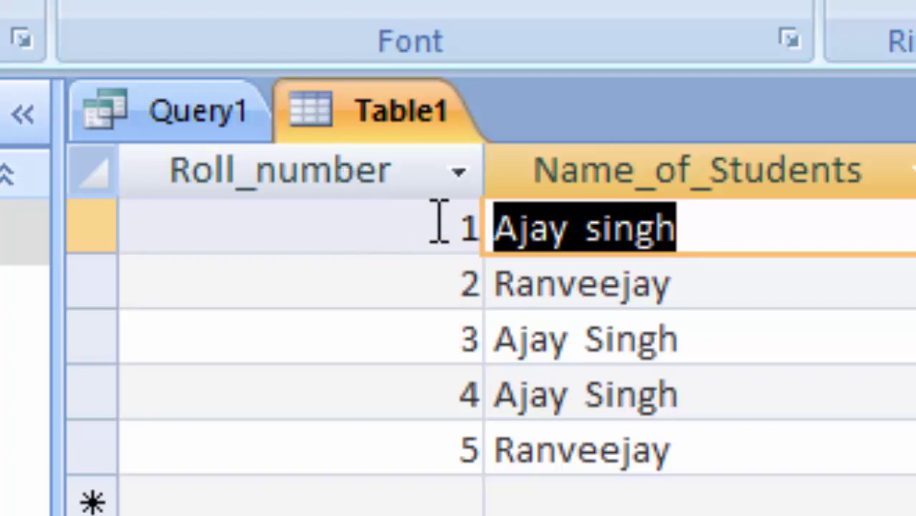
{"action": "left_click", "coordinate": [204, 128]}
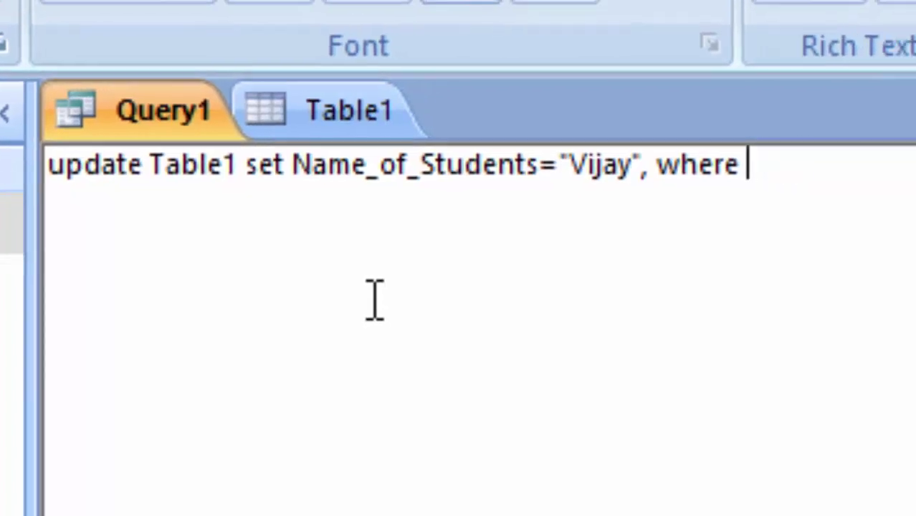
{"action": "type", "text": "R"}
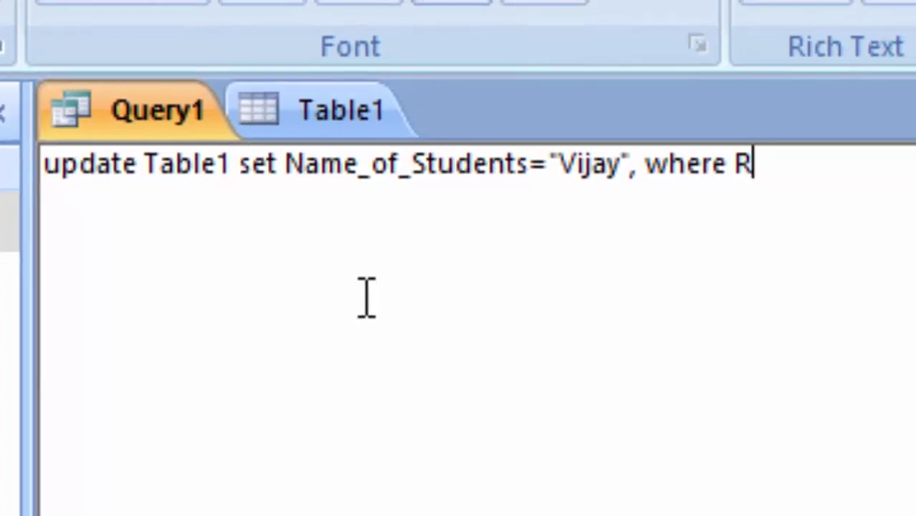
{"action": "type", "text": "oll_"}
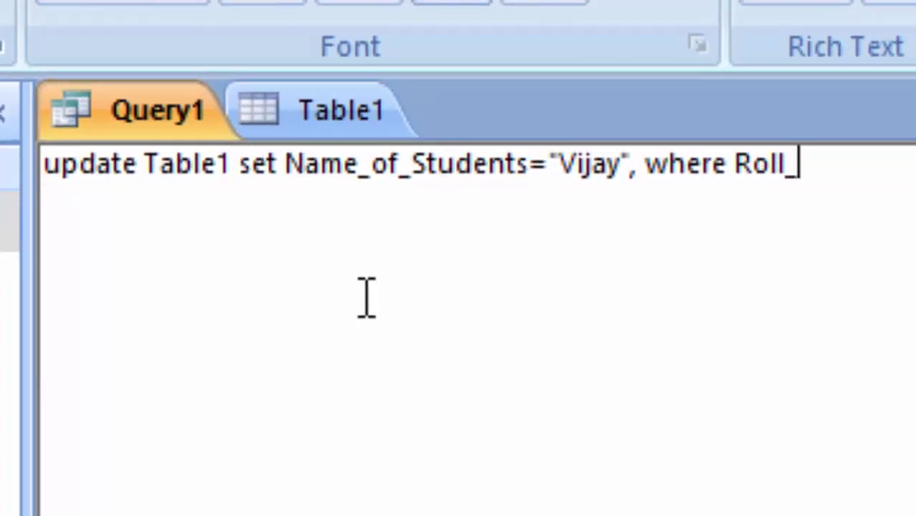
{"action": "left_click", "coordinate": [347, 119]}
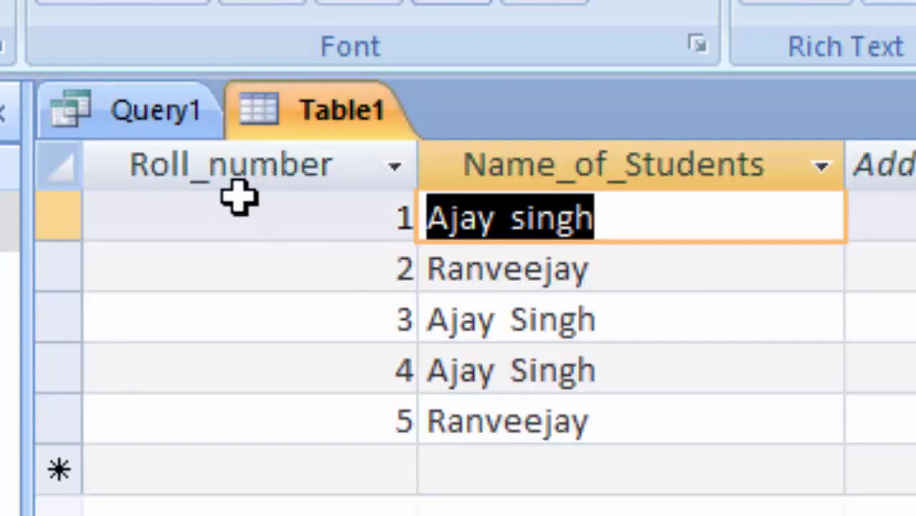
{"action": "left_click", "coordinate": [169, 122]}
{"action": "type", "text": "nu"}
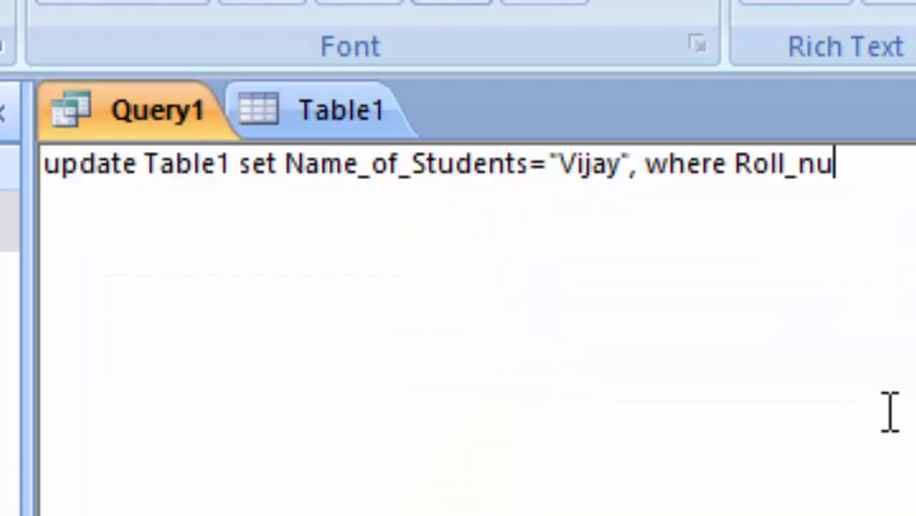
{"action": "type", "text": "mbe"}
{"action": "type", "text": "r="}
{"action": "type", "text": "1;"}
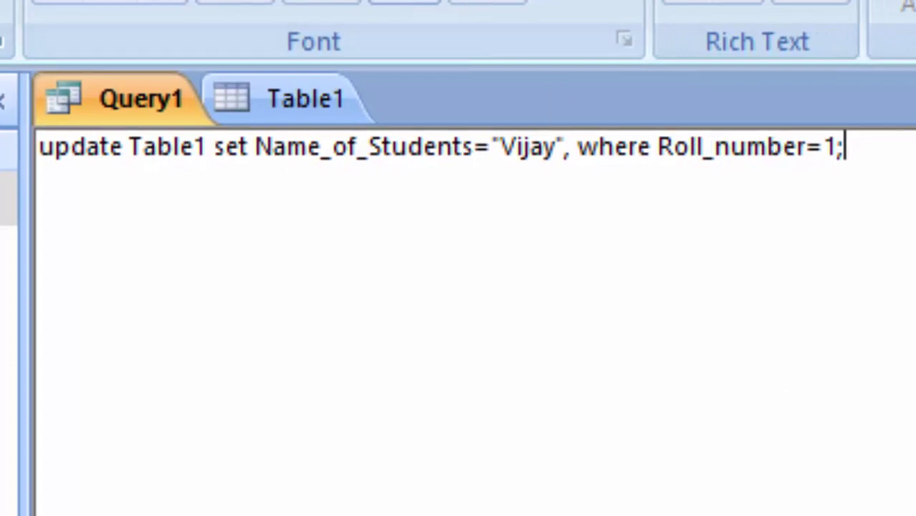
{"action": "left_click", "coordinate": [580, 148]}
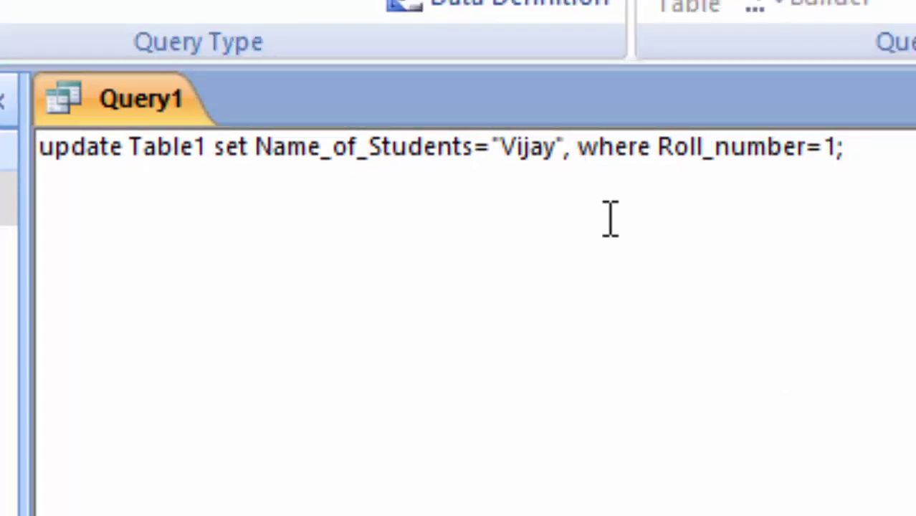
- Remove the comma before where, put the condition on its own line, and run the 1-row update
{"action": "key", "text": "shift+End"}
{"action": "key", "text": "Delete"}
{"action": "key", "text": "ctrl+z"}
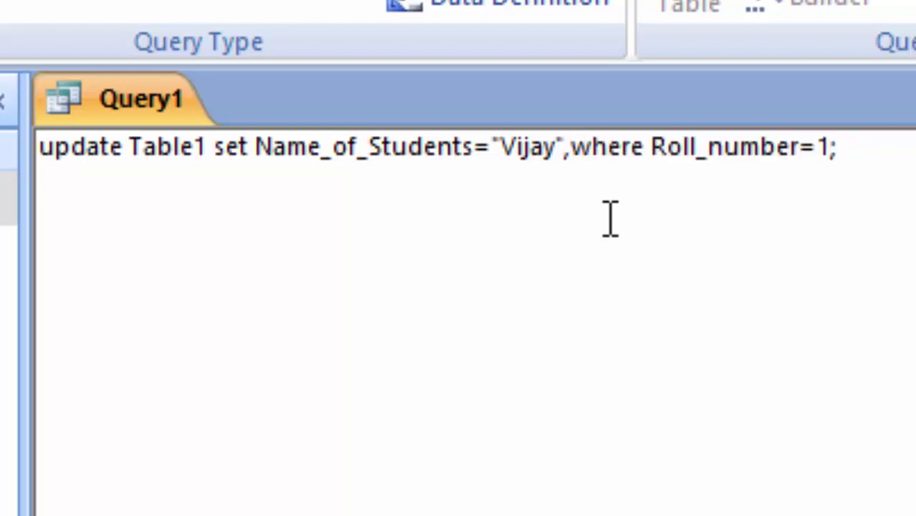
{"action": "key", "text": "BackSpace"}
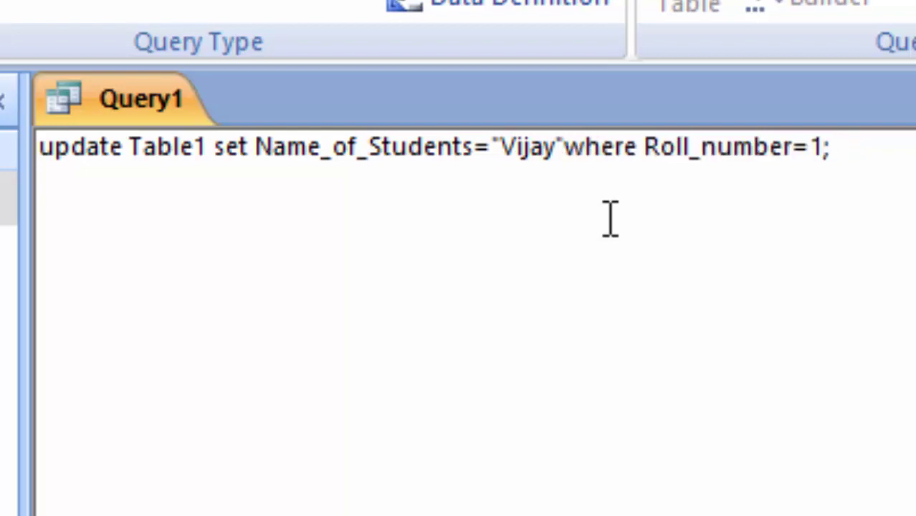
{"action": "key", "text": "Return"}
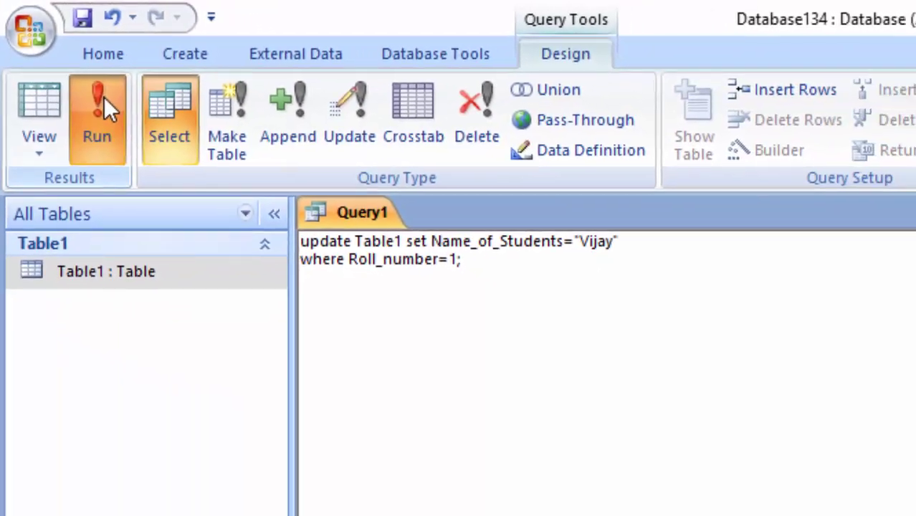
{"action": "left_click", "coordinate": [104, 100]}
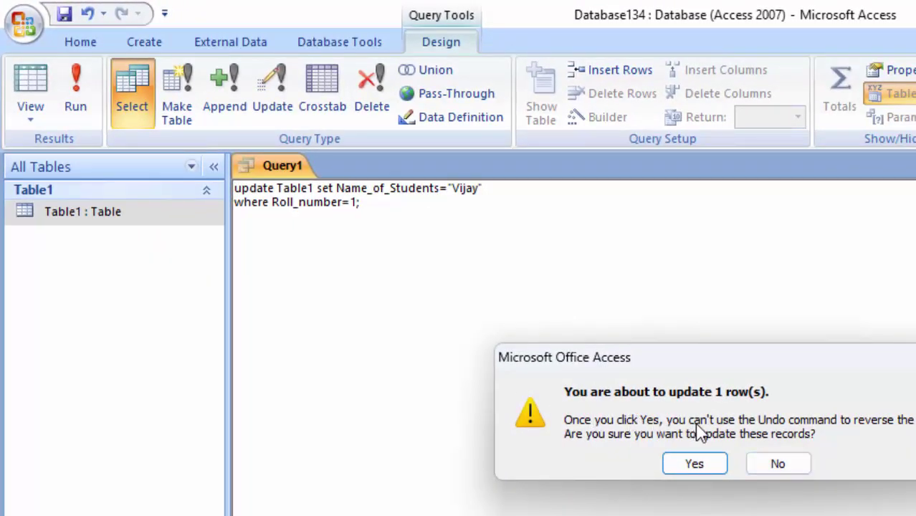
{"action": "left_click", "coordinate": [719, 465]}
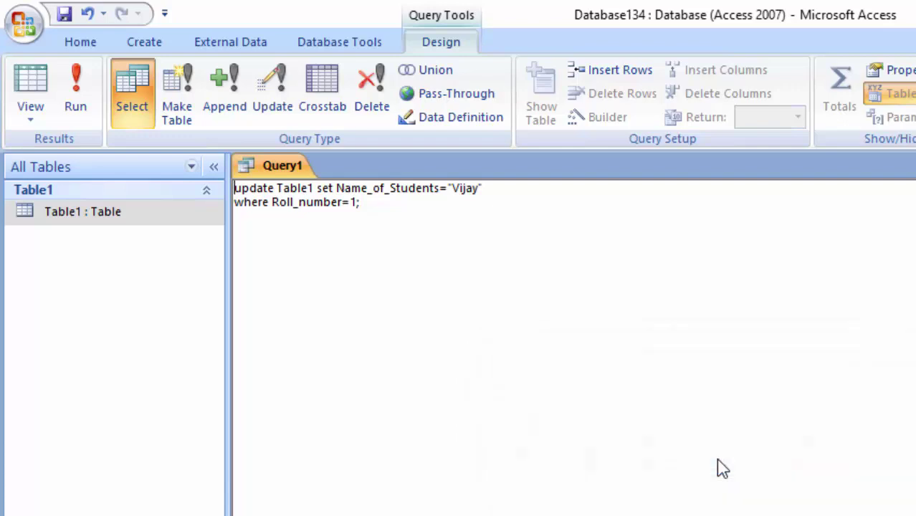
- Open Table1 and confirm that row 1's Name_of_Students now reads Vijay
{"action": "double_click", "coordinate": [107, 226]}
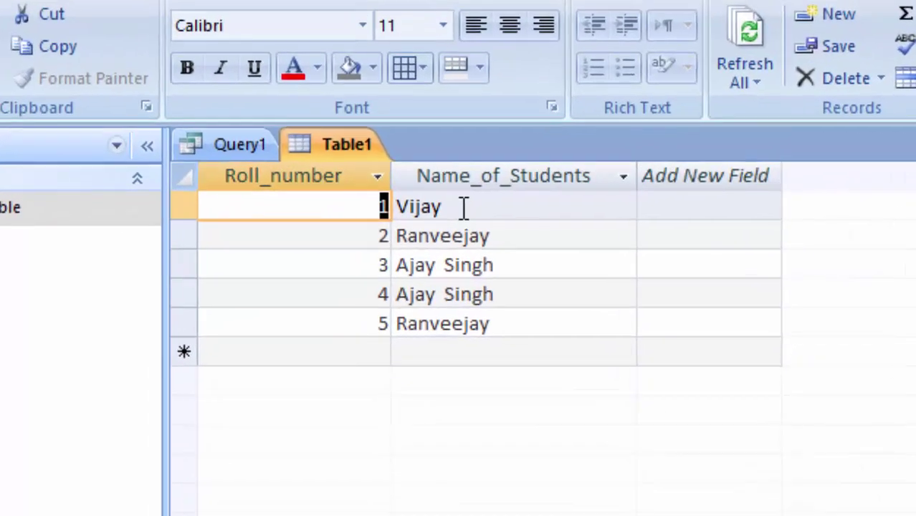
{"action": "left_click_drag", "start_coordinate": [462, 208], "coordinate": [387, 210]}
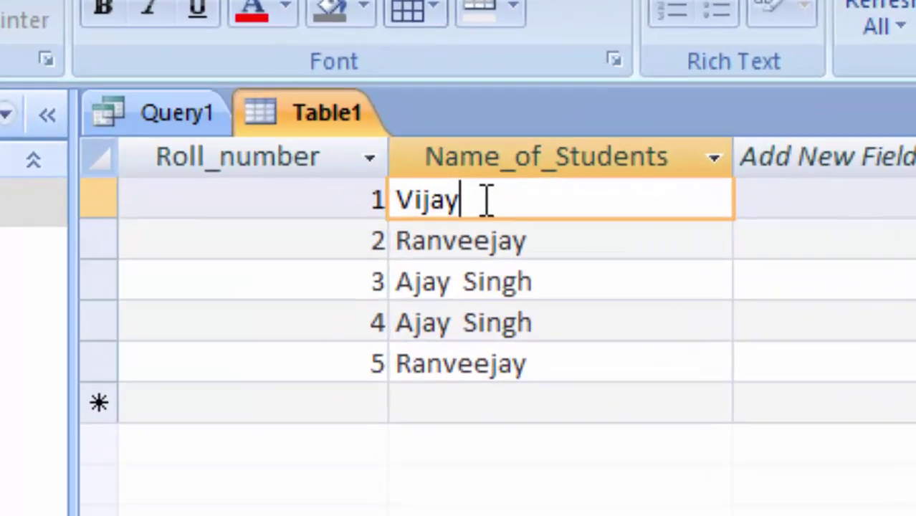